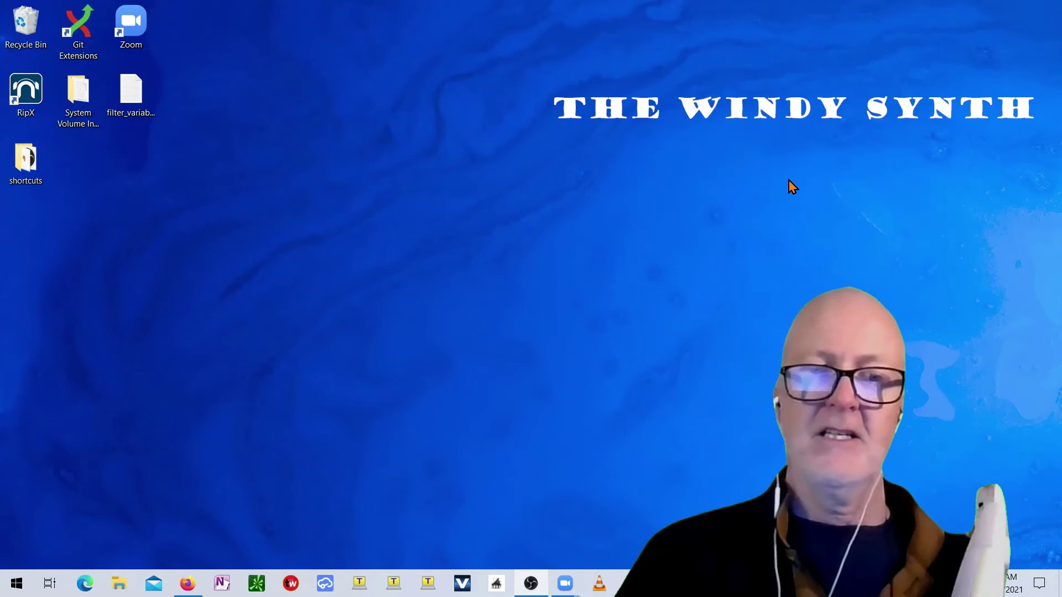
Launch Vyzex EWI4000S so it loads the Windy1_videoSet bank with 04 Wood Wind current.
click(461, 584)
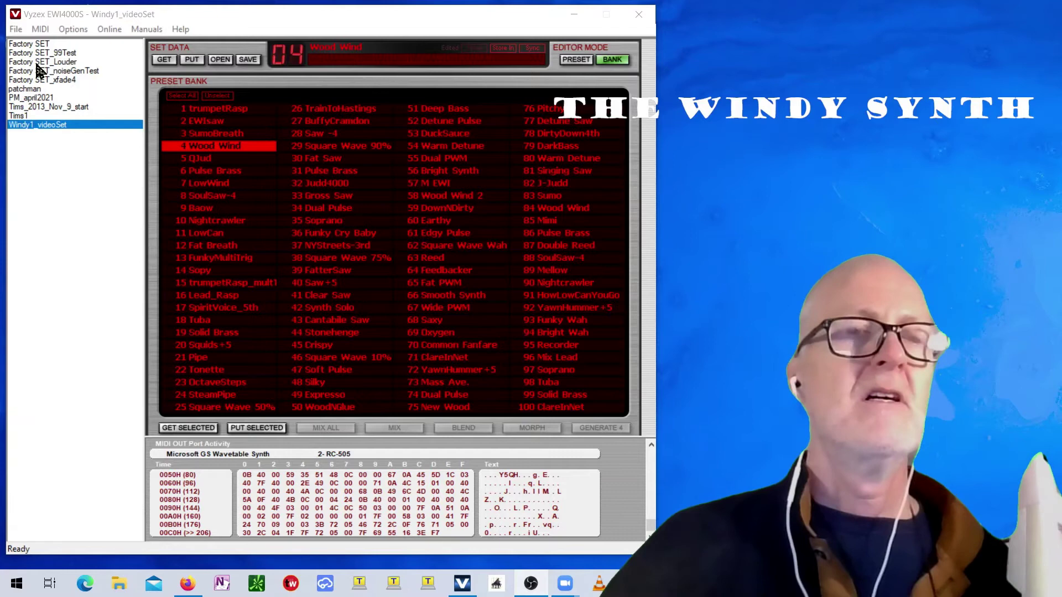
Set WINDY1 as the MIDI In port.
click(17, 30)
mouse_move(41, 29)
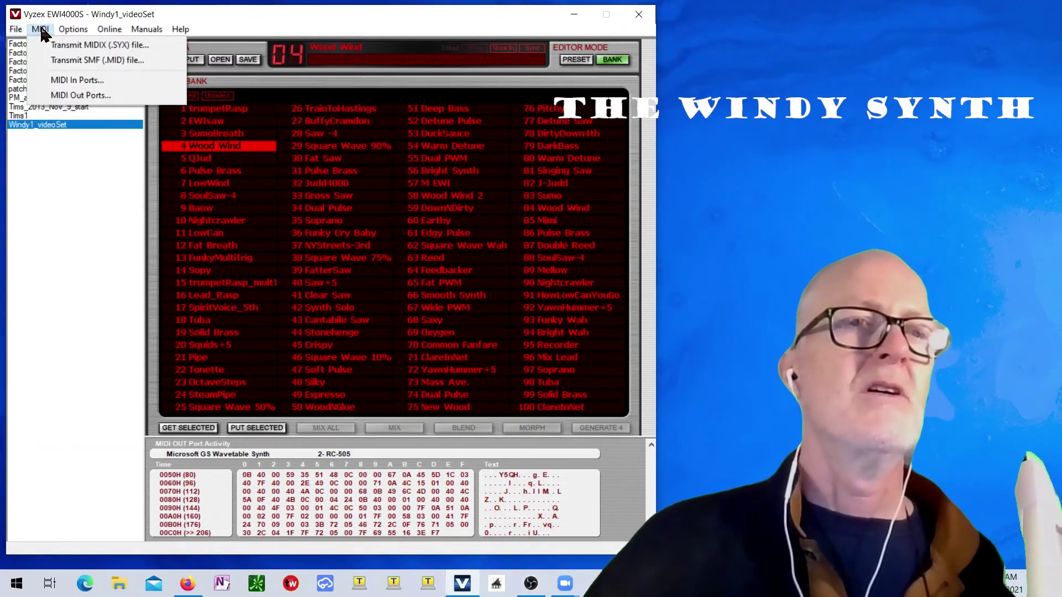
click(78, 81)
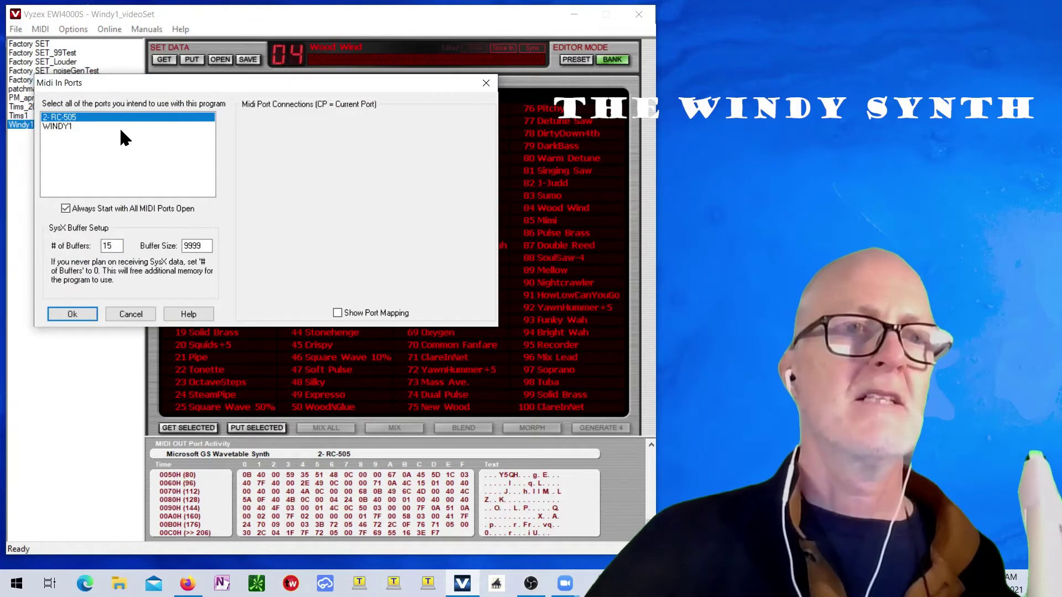
click(69, 127)
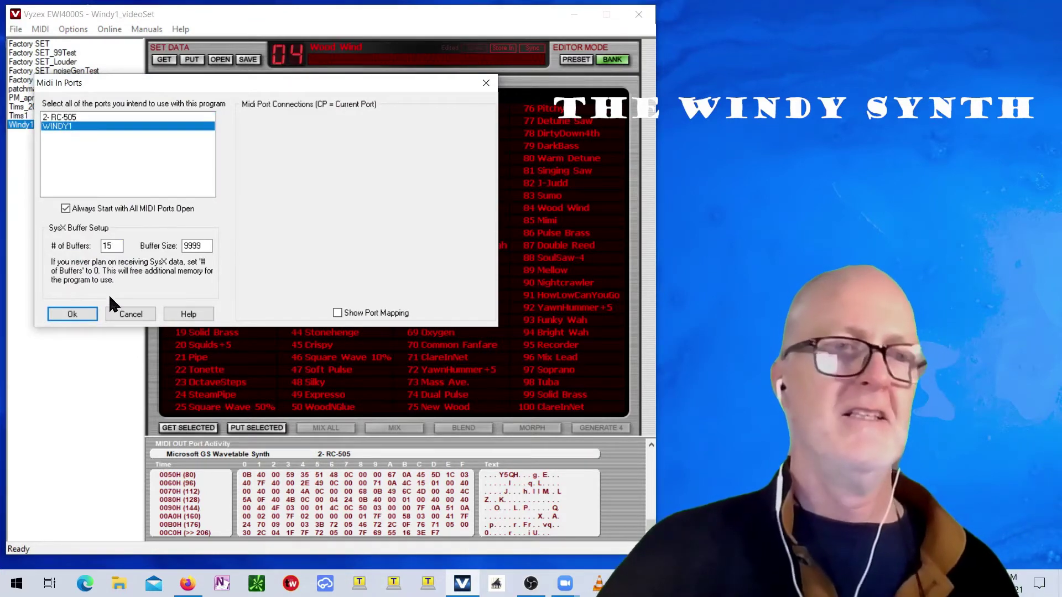
click(87, 314)
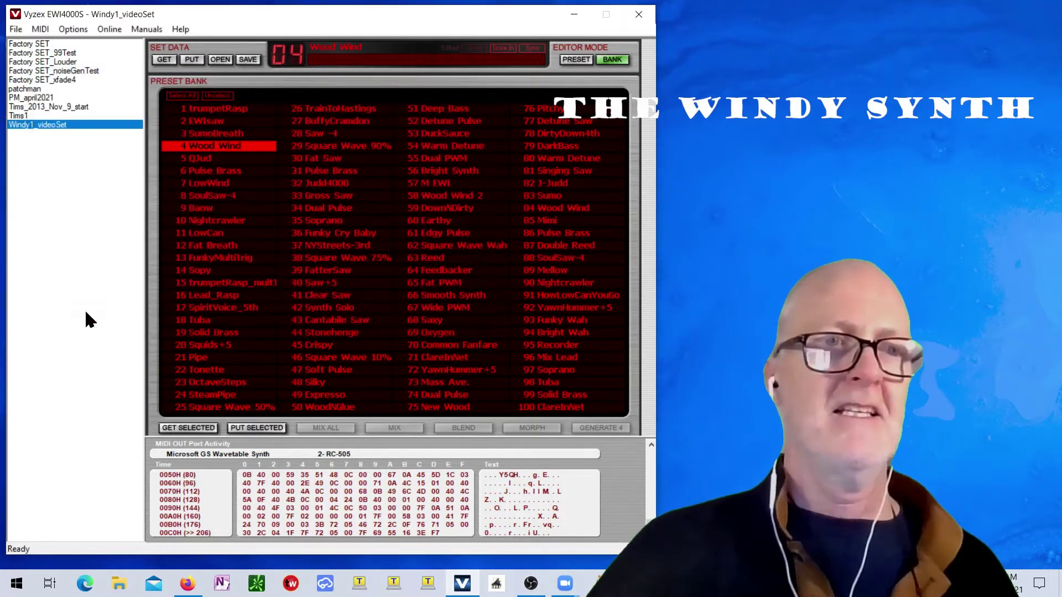
Select WINDY1 as the MIDI Out port, replacing RC-505.
click(44, 26)
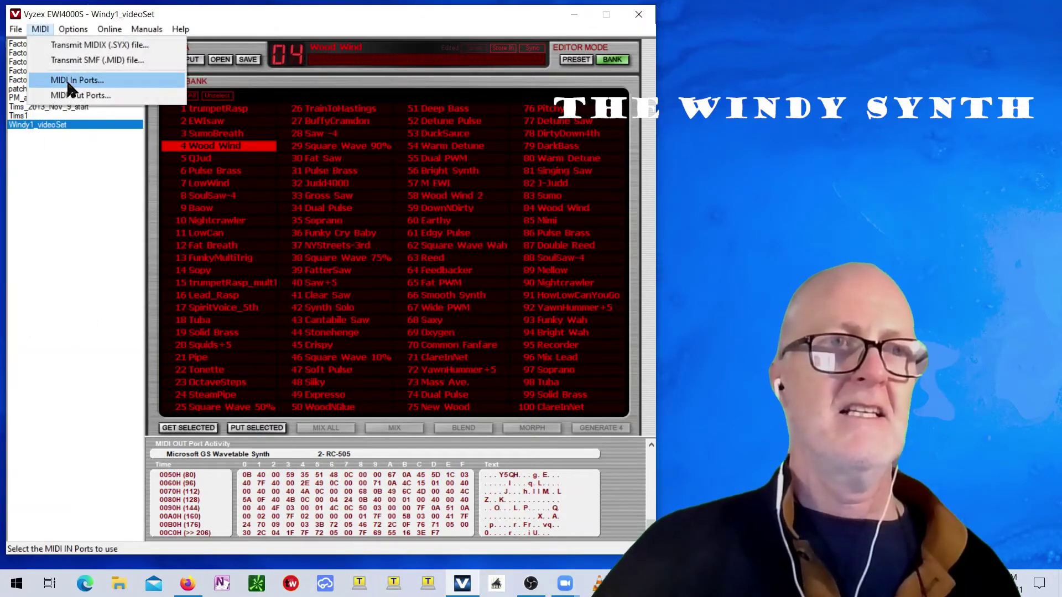
click(73, 98)
click(147, 160)
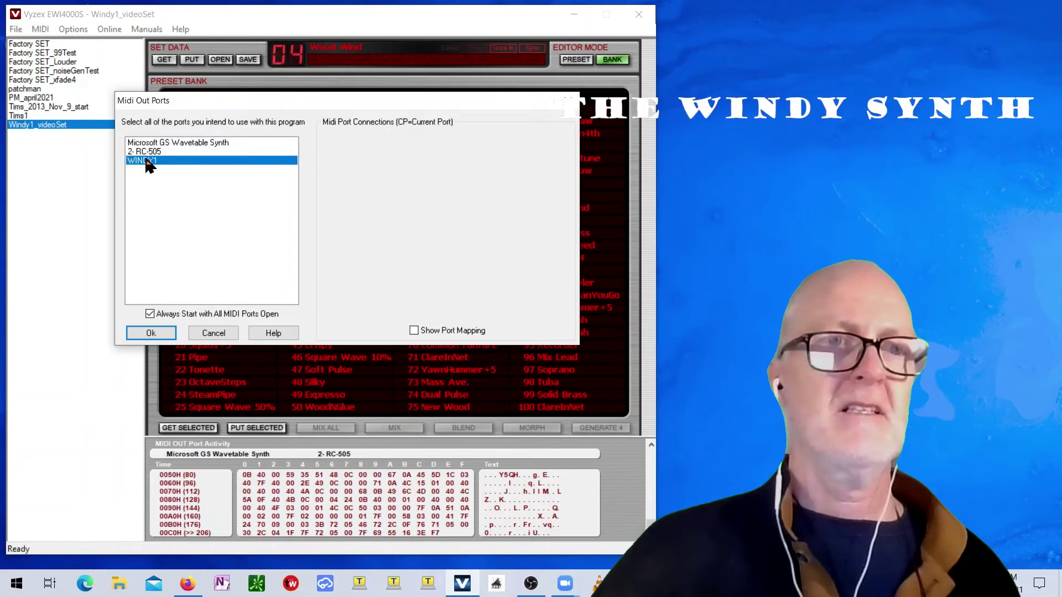
click(153, 332)
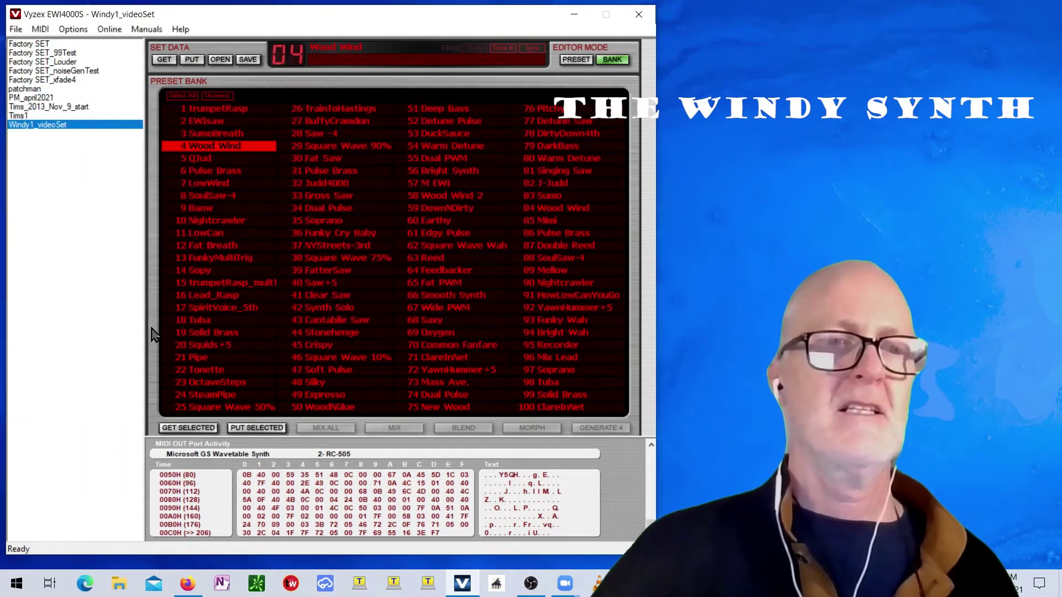
In Preferences' instrument settings, set Port In to 2. WINDY1 and Port Out to 3. WINDY1.
click(74, 31)
click(87, 46)
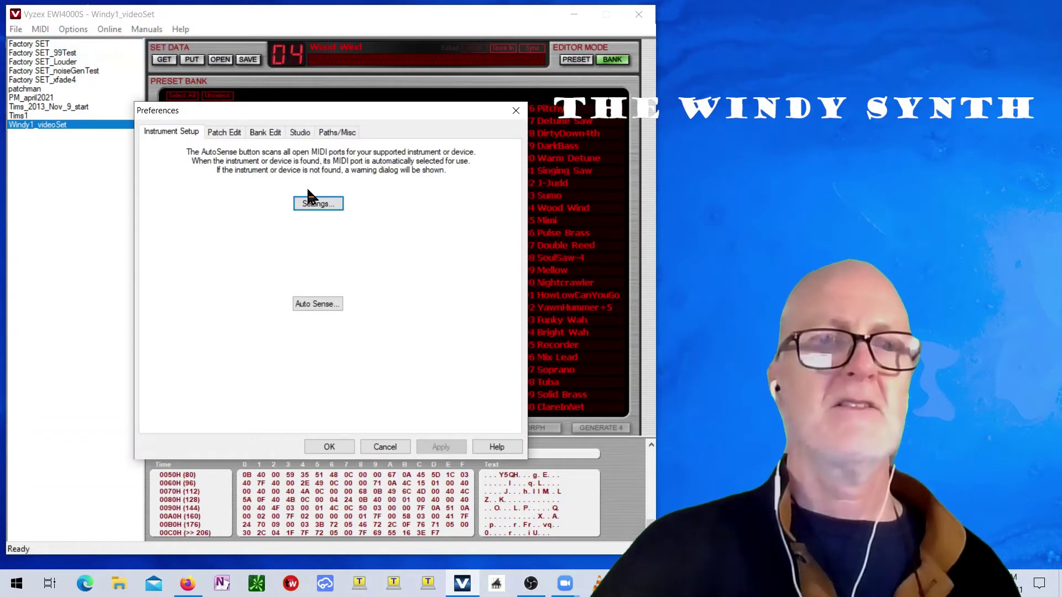
click(314, 203)
click(307, 298)
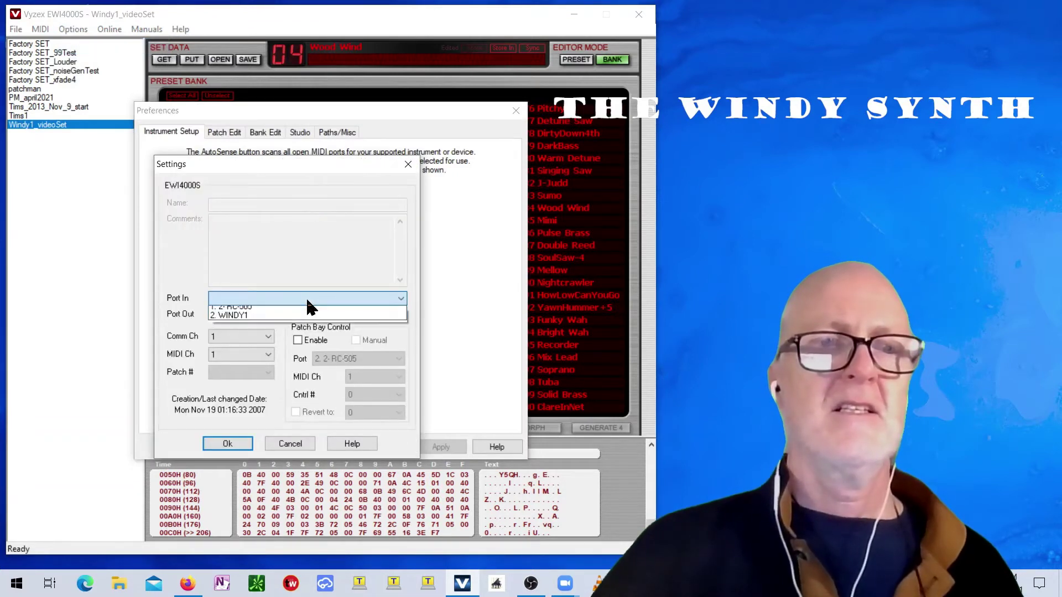
click(297, 332)
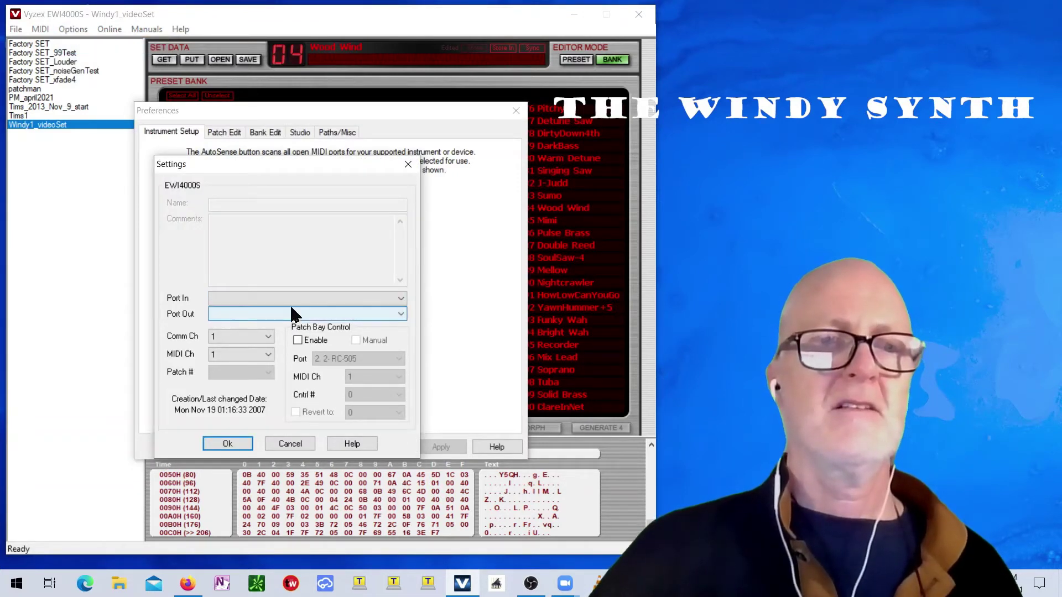
click(290, 297)
click(276, 320)
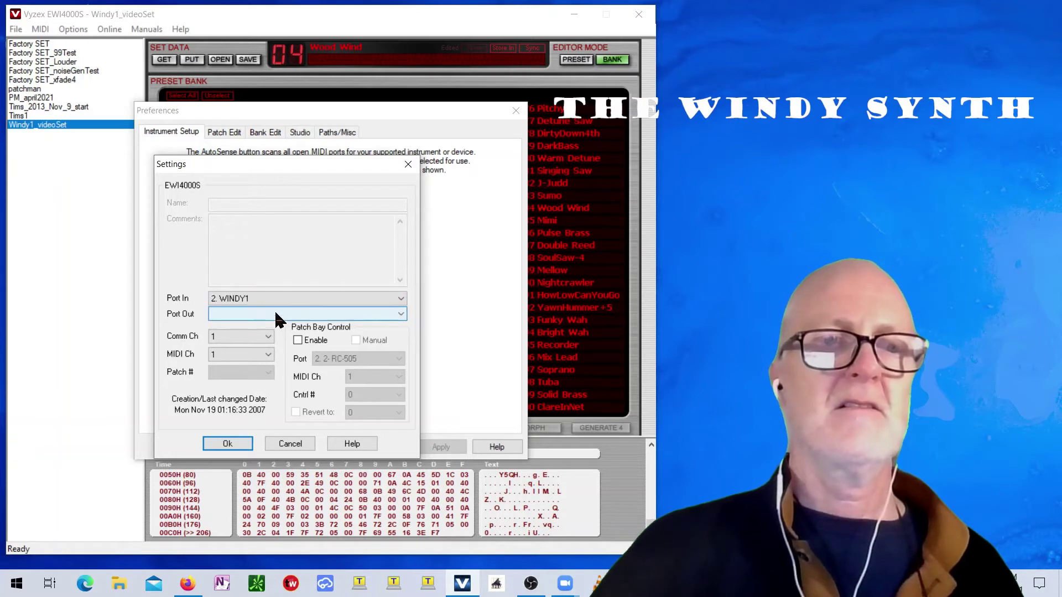
click(274, 313)
click(264, 344)
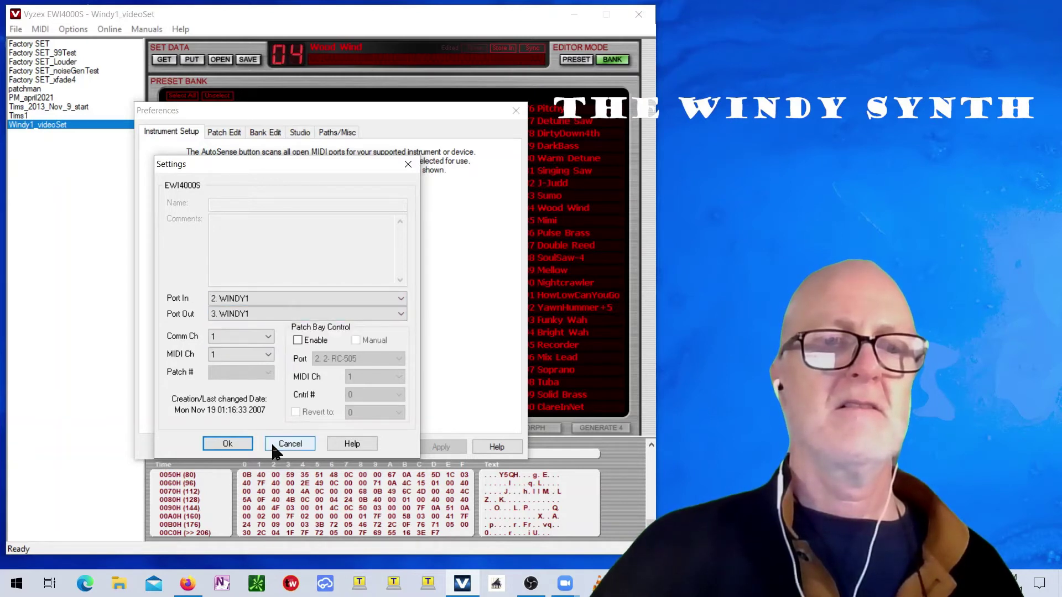
click(229, 444)
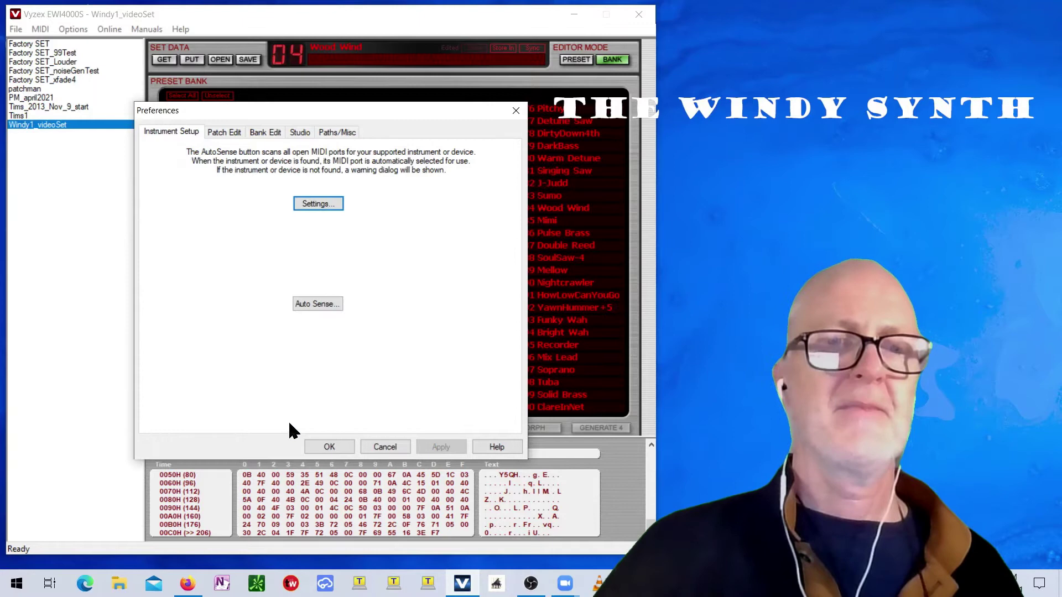
click(331, 446)
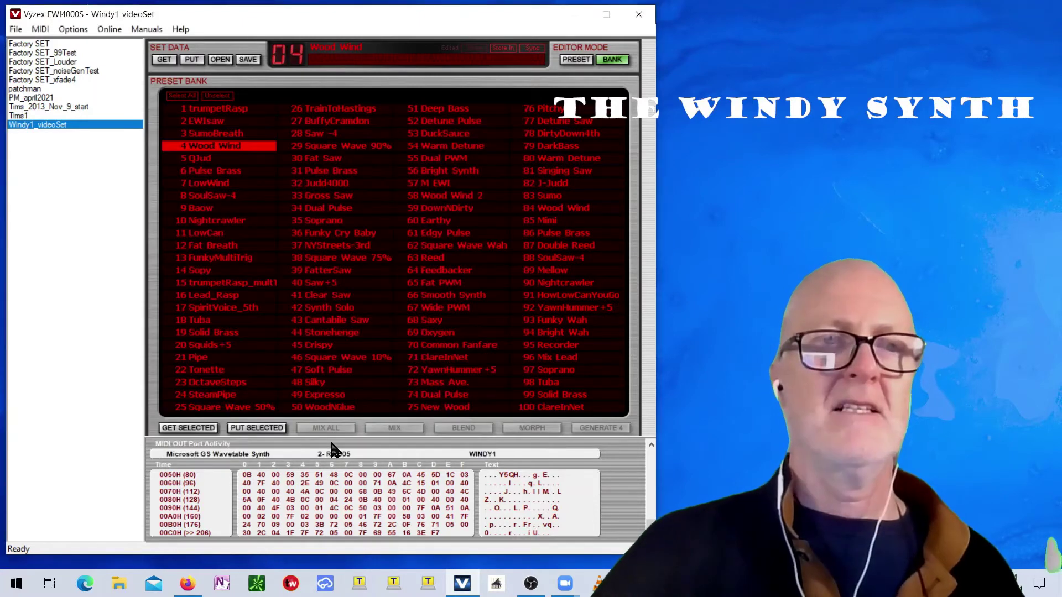
Audition presets 2 EWIsaw, 3 SumoBreath, 6 Pulse Brass and 12 Fat Breath, ending on 96 Mix Lead.
click(217, 122)
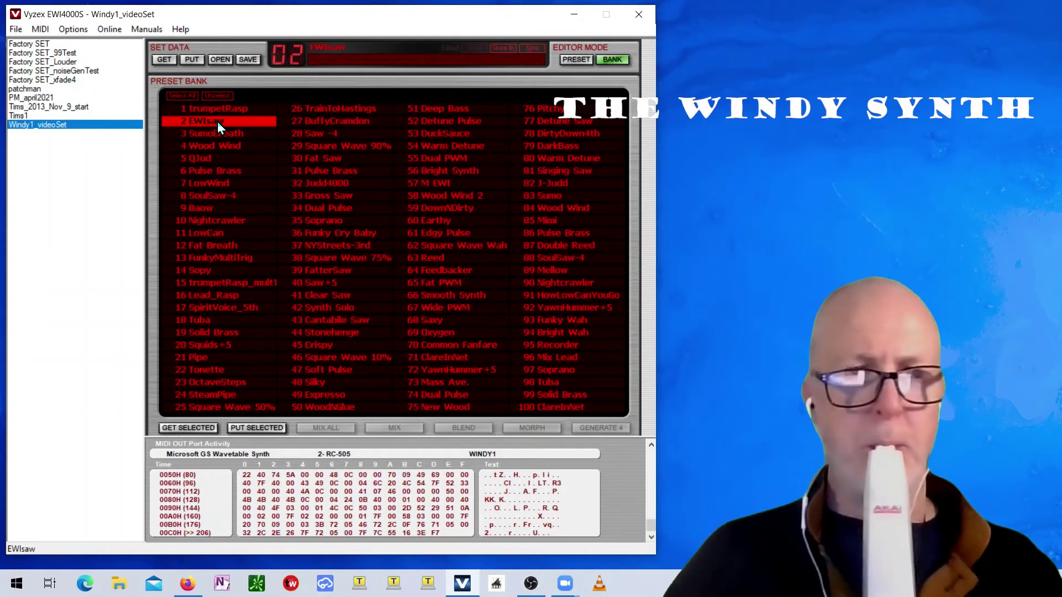
click(217, 133)
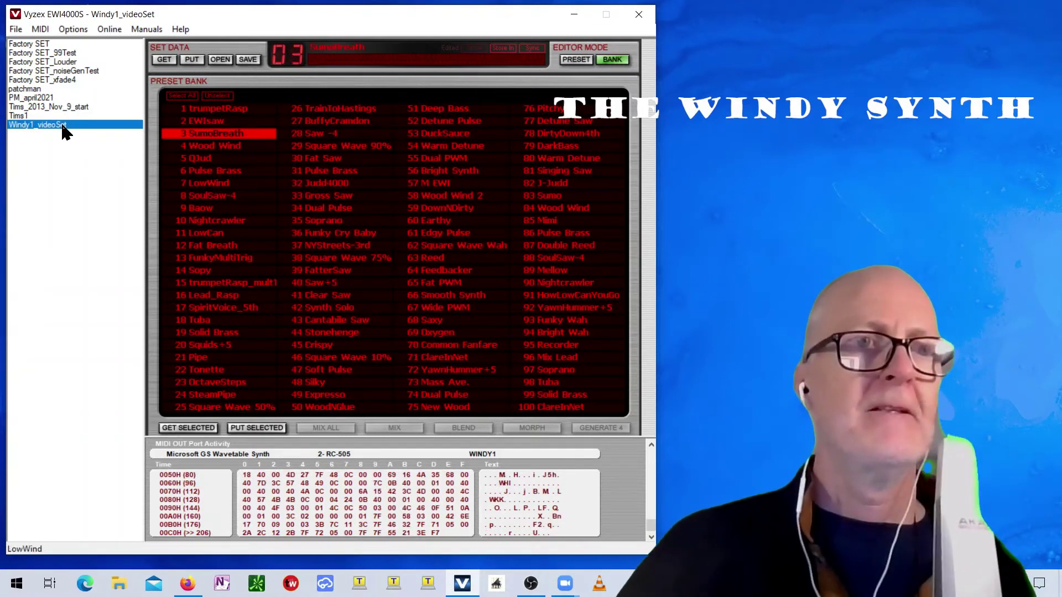
click(229, 171)
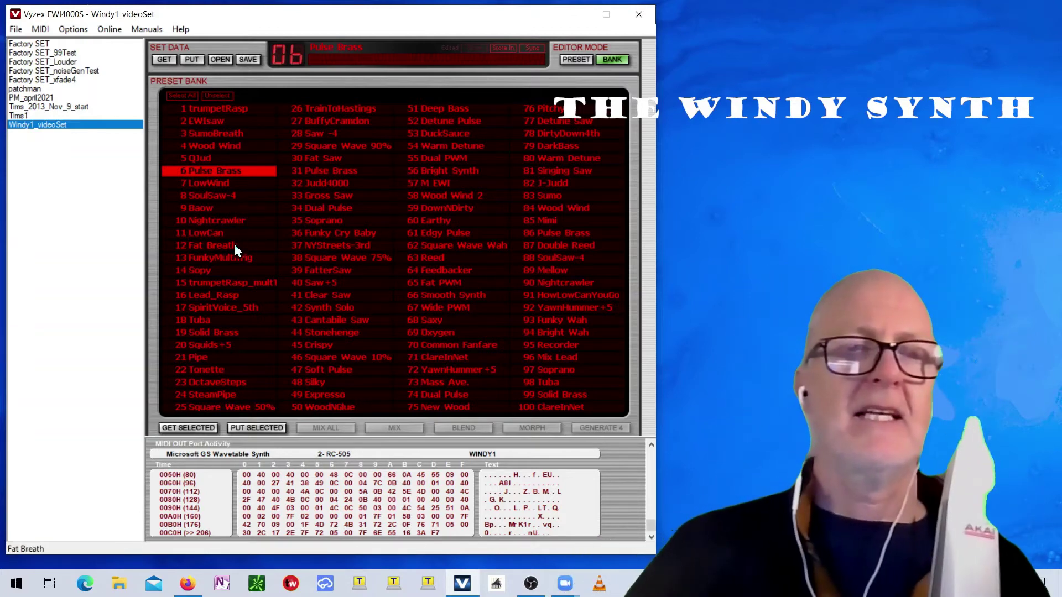
click(235, 247)
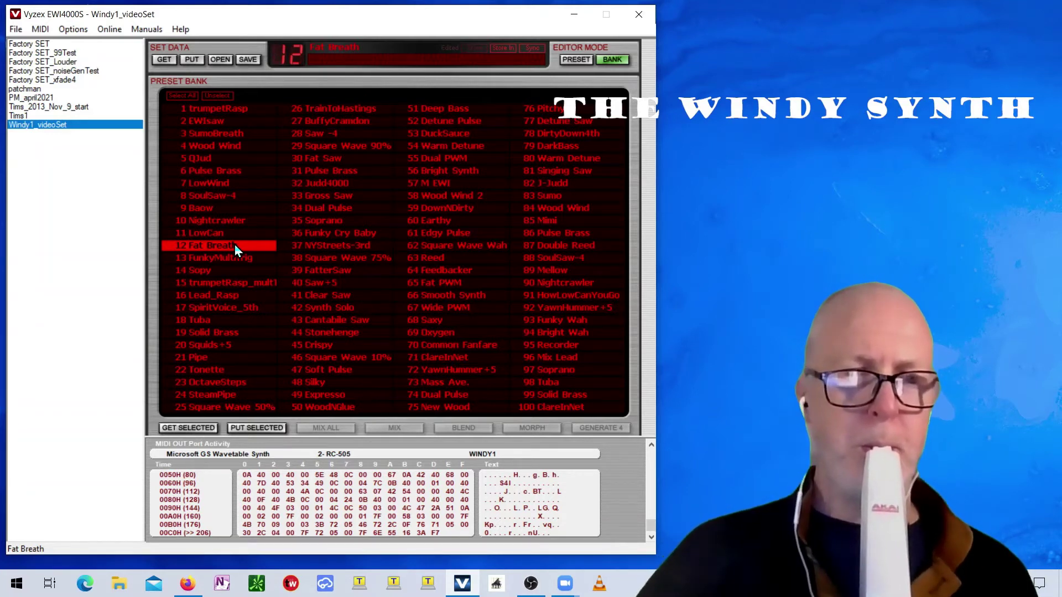
click(567, 356)
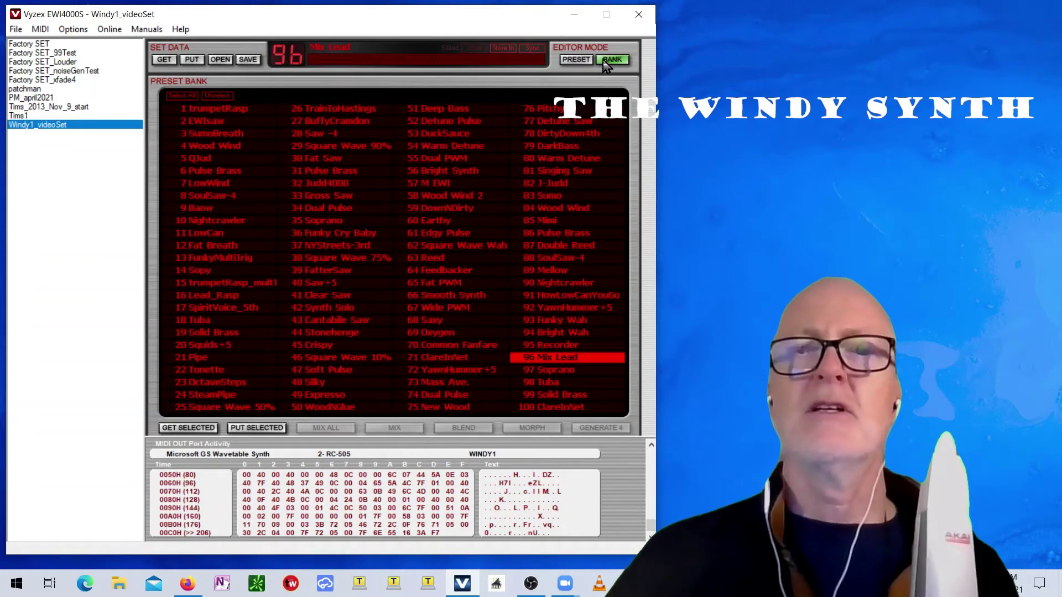
In the preset editor, set OSC1 sawtooth to 100% with pulse and triangle levels at zero.
click(576, 60)
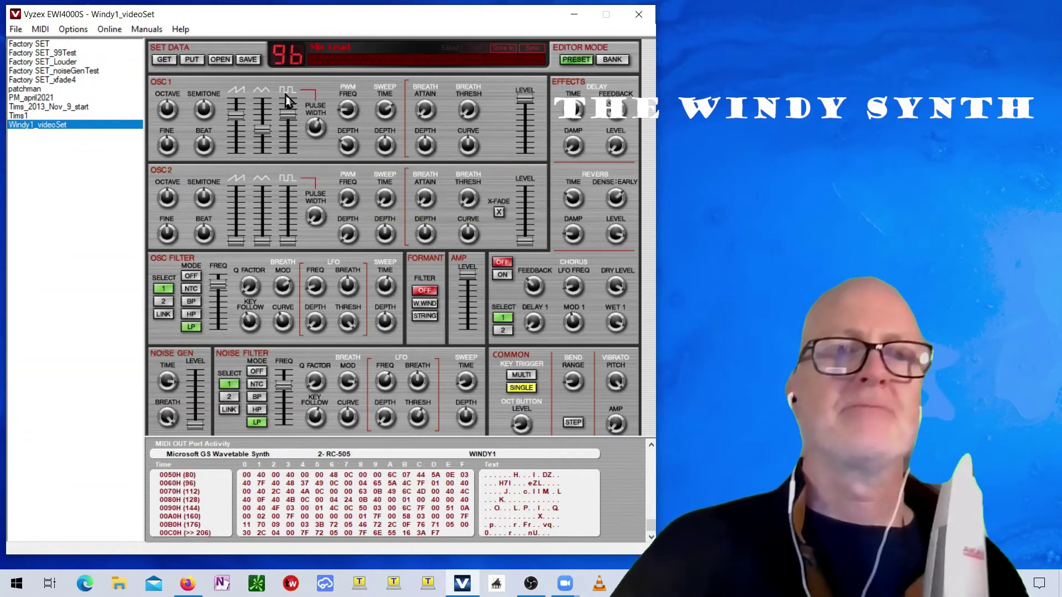
drag(294, 126, 286, 159)
drag(236, 115, 236, 96)
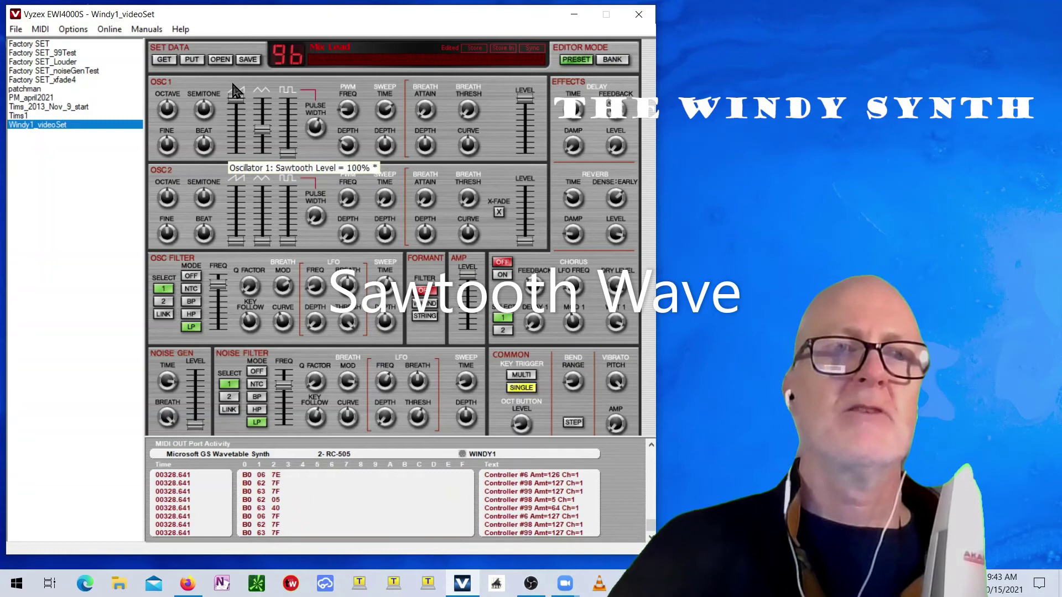
drag(264, 135, 262, 158)
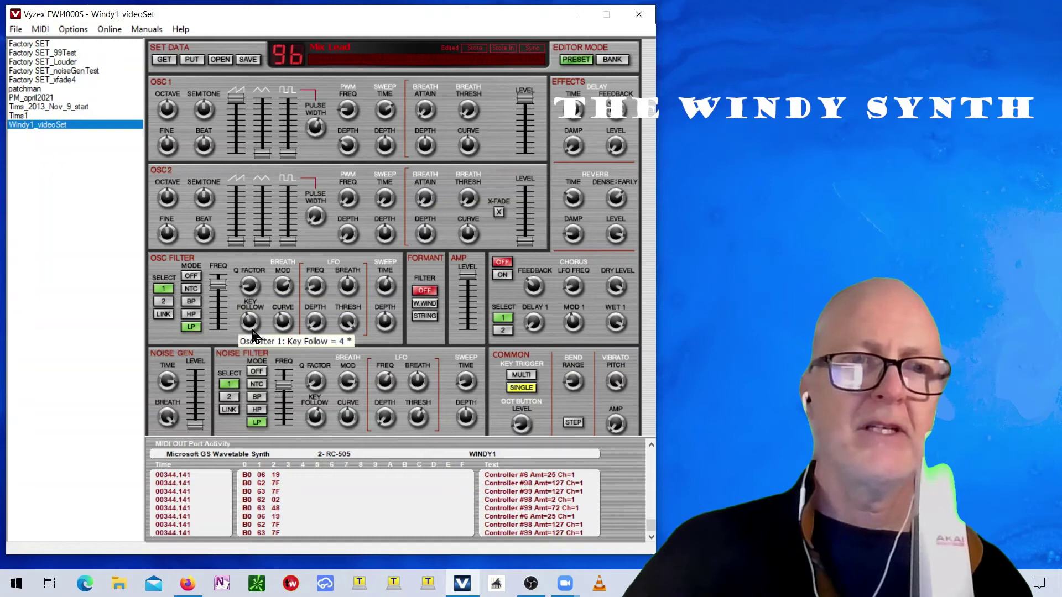
Adjust Key Follow, drop filter FREQ to 1.66 kHz, LFO Depth to 28%, Thresh to 94%.
click(254, 315)
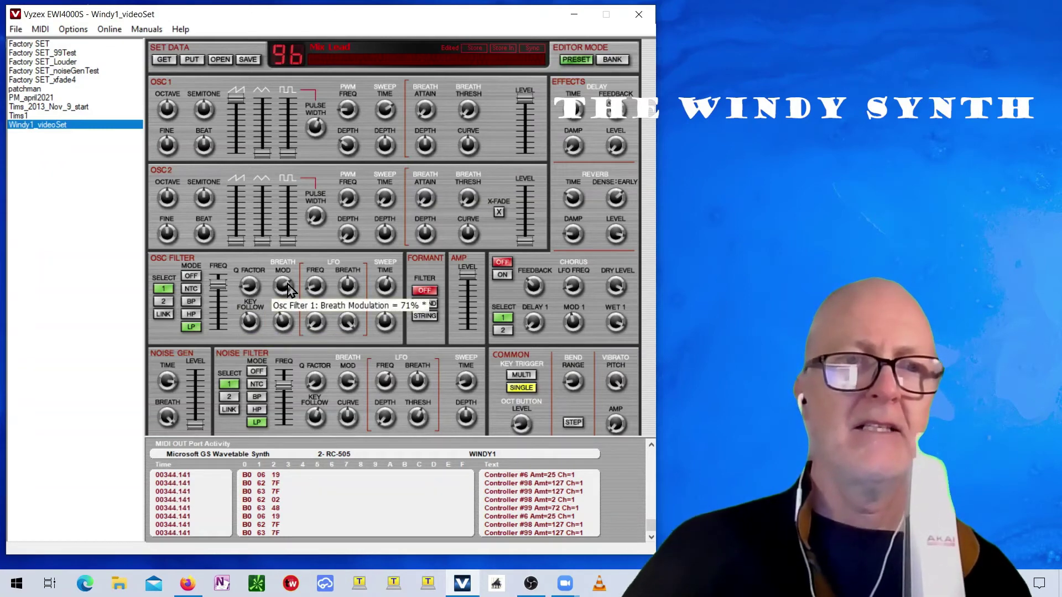
drag(219, 285, 221, 303)
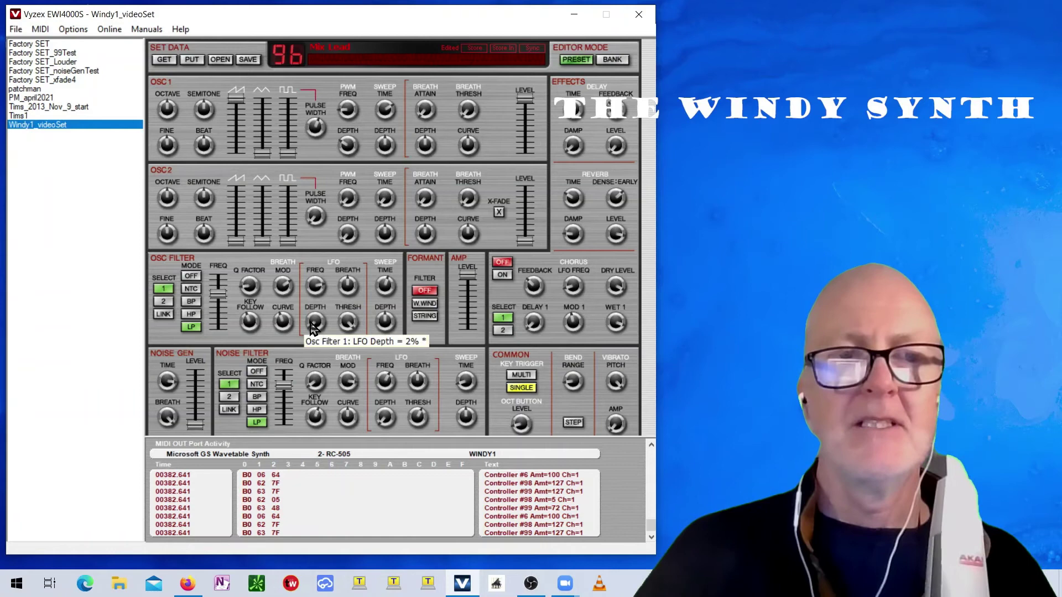
drag(313, 328, 318, 322)
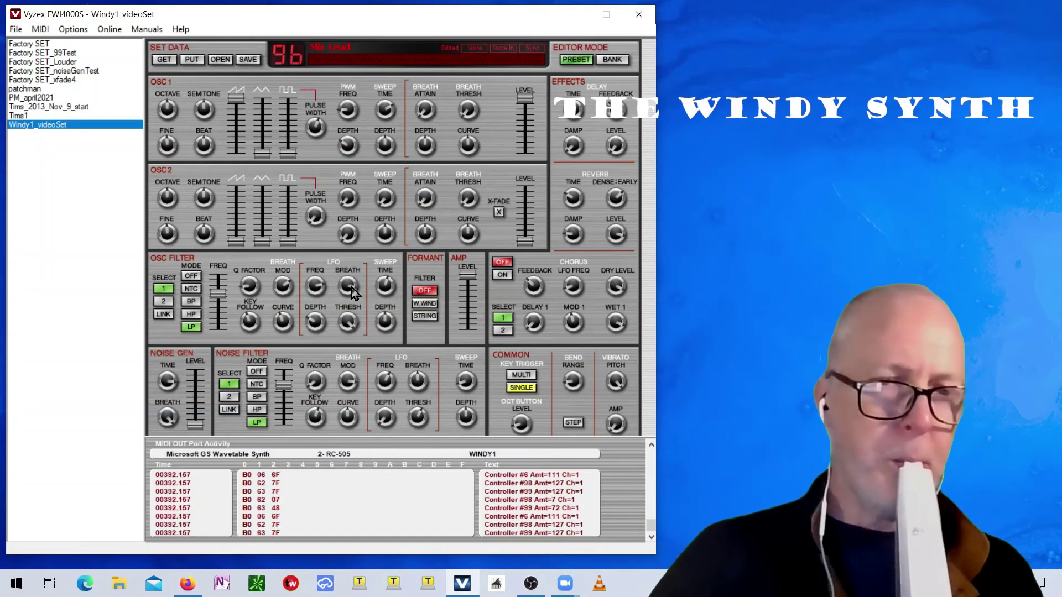
drag(355, 328, 358, 333)
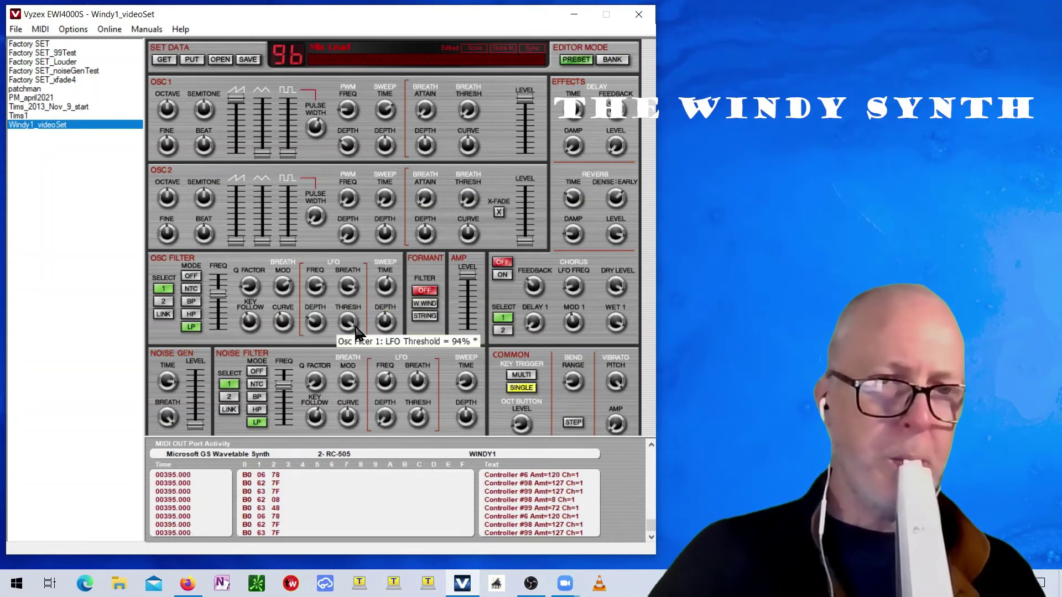
Fine-tune the OSC FILTER LFO depth, threshold and breath amount, then adjust the Noise Gen Level slider.
click(323, 327)
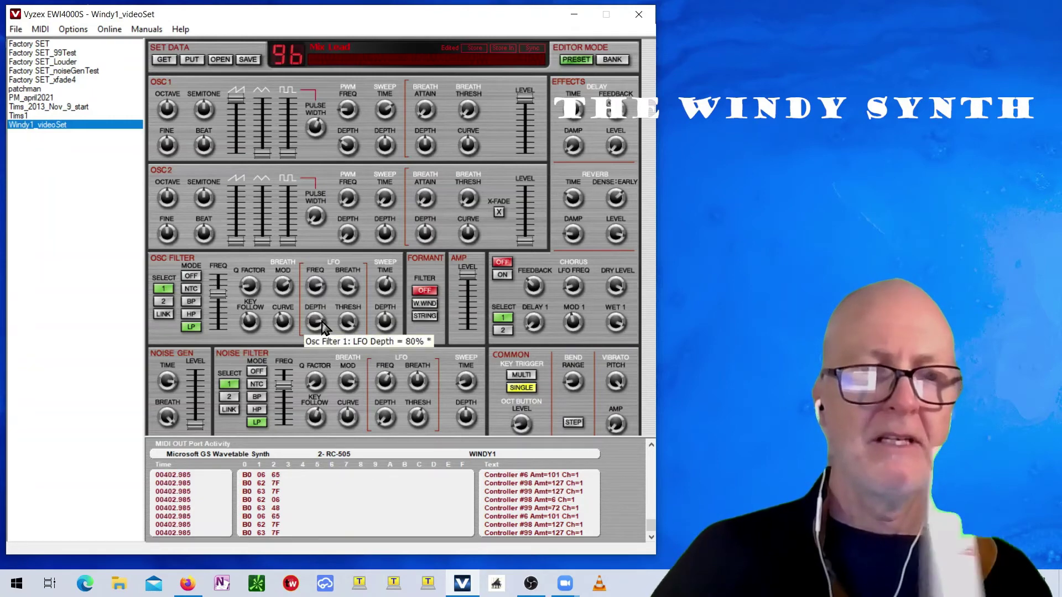
click(358, 323)
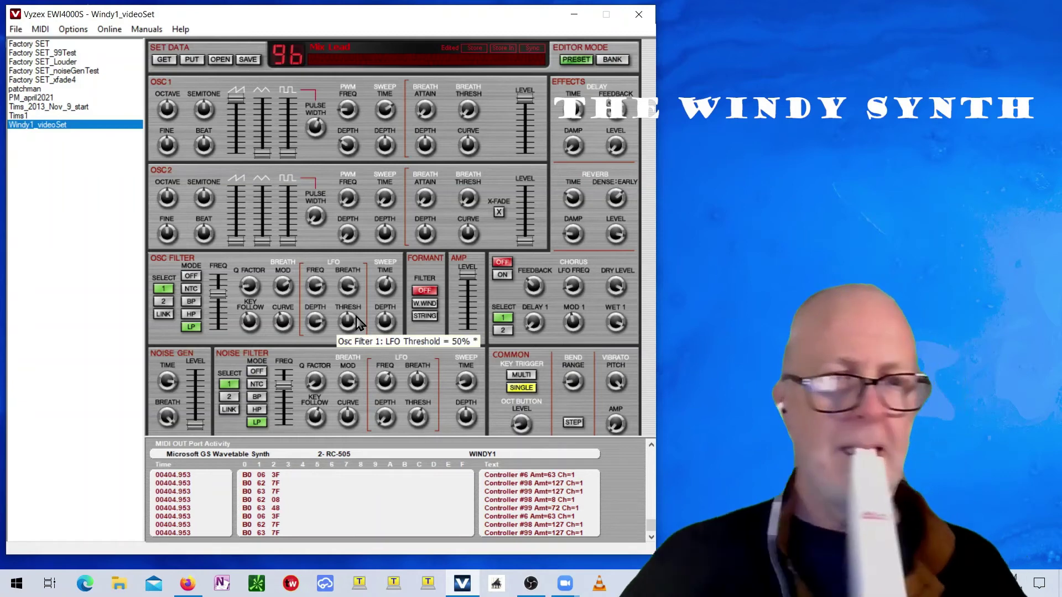
click(354, 322)
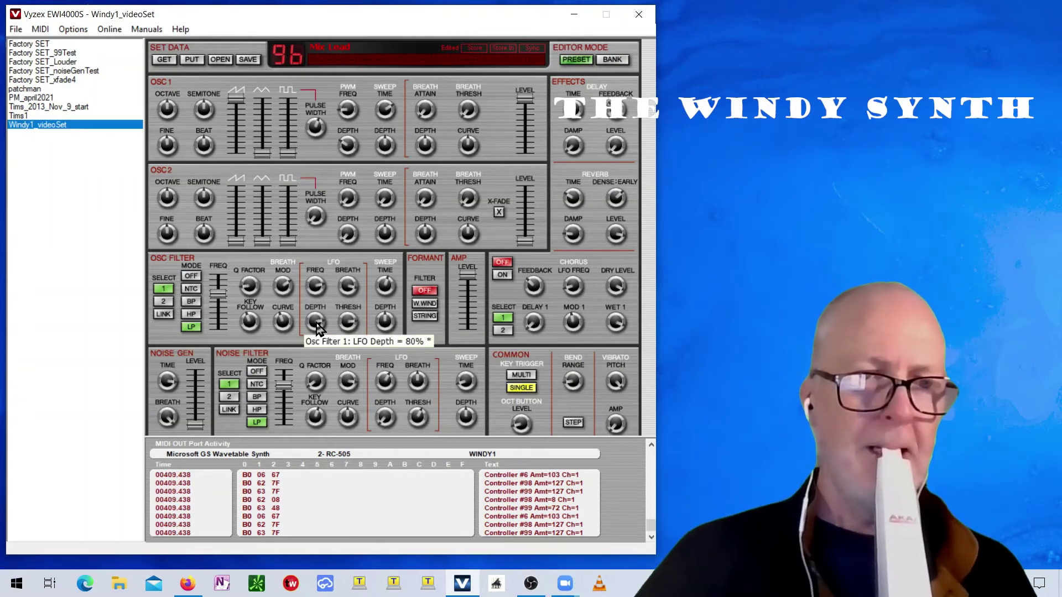
click(319, 325)
drag(319, 325, 356, 328)
click(356, 325)
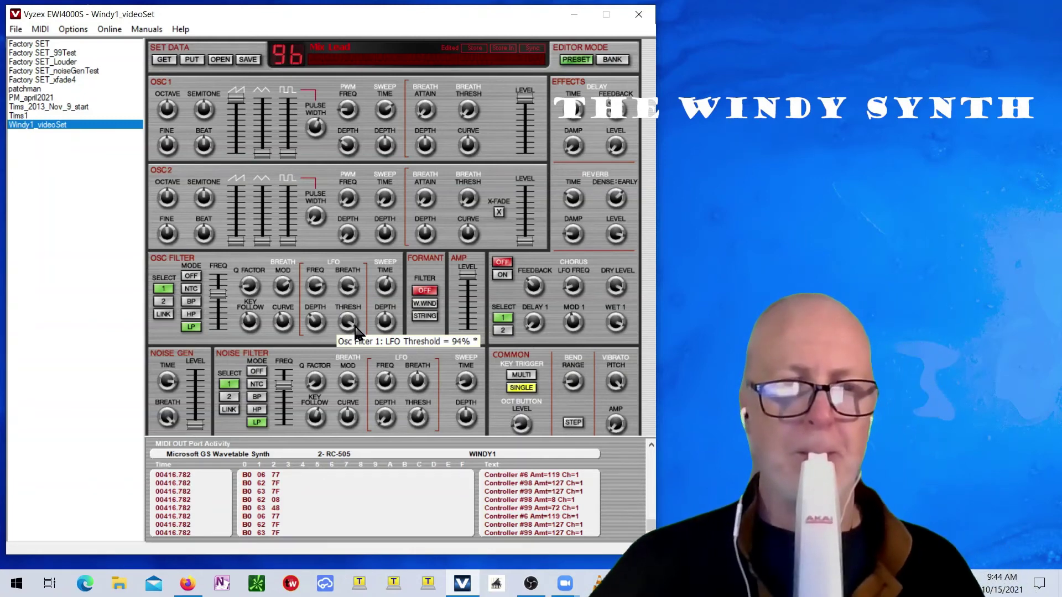
click(353, 288)
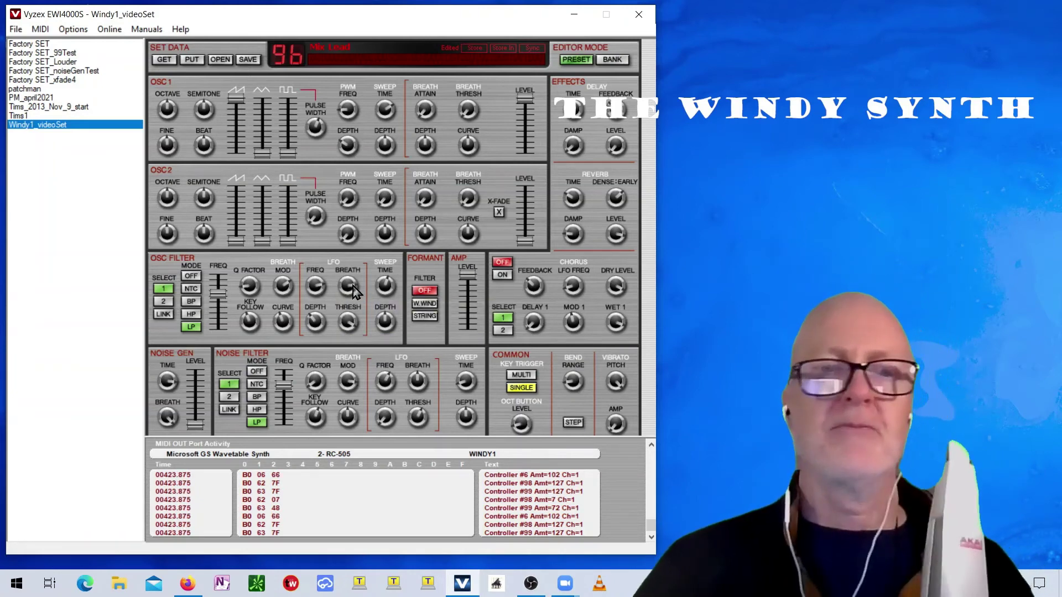
mouse_move(346, 327)
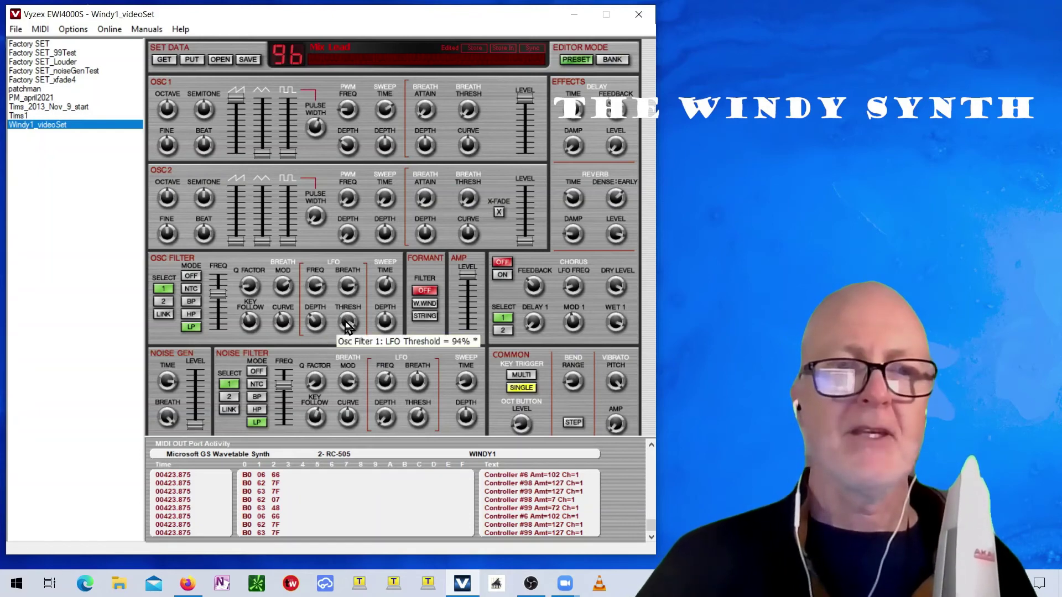
mouse_move(347, 326)
mouse_down()
mouse_move(335, 339)
mouse_move(340, 318)
mouse_up()
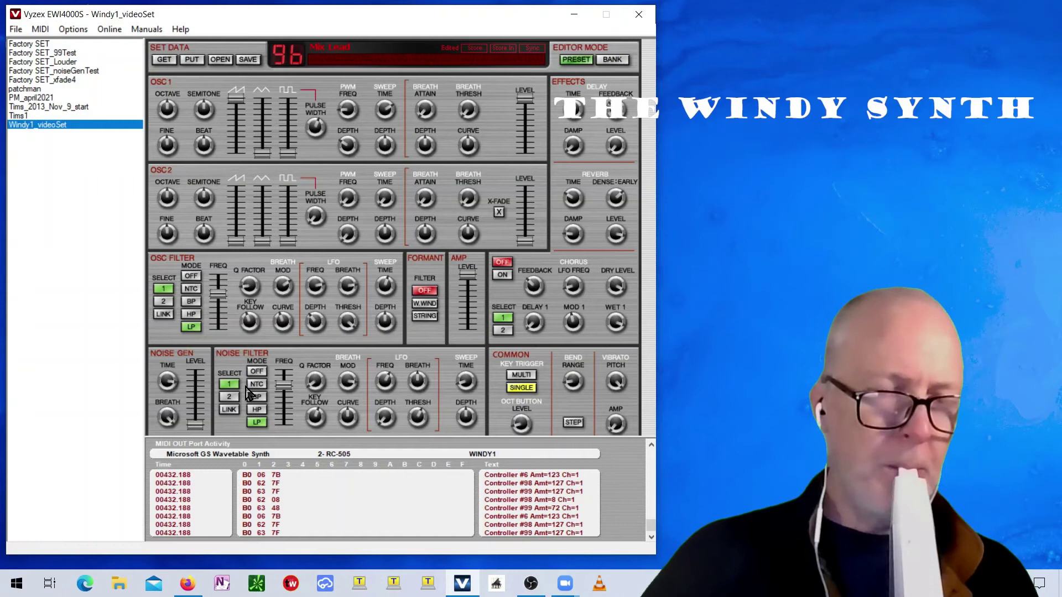
drag(197, 419, 200, 407)
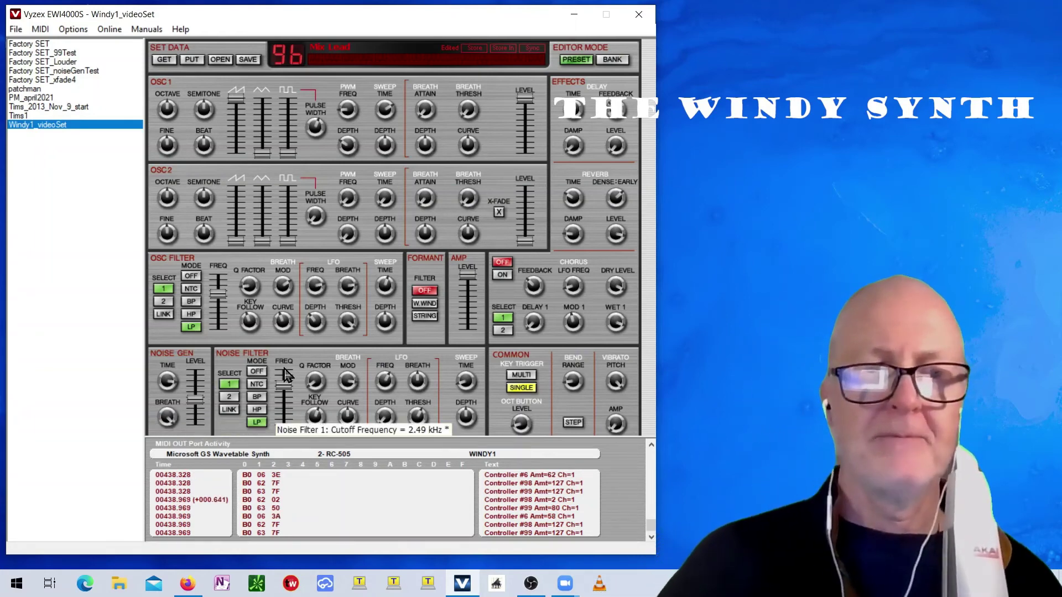
Try Noise Filter Mode OFF, return it to LP, then show the BANK list.
click(257, 372)
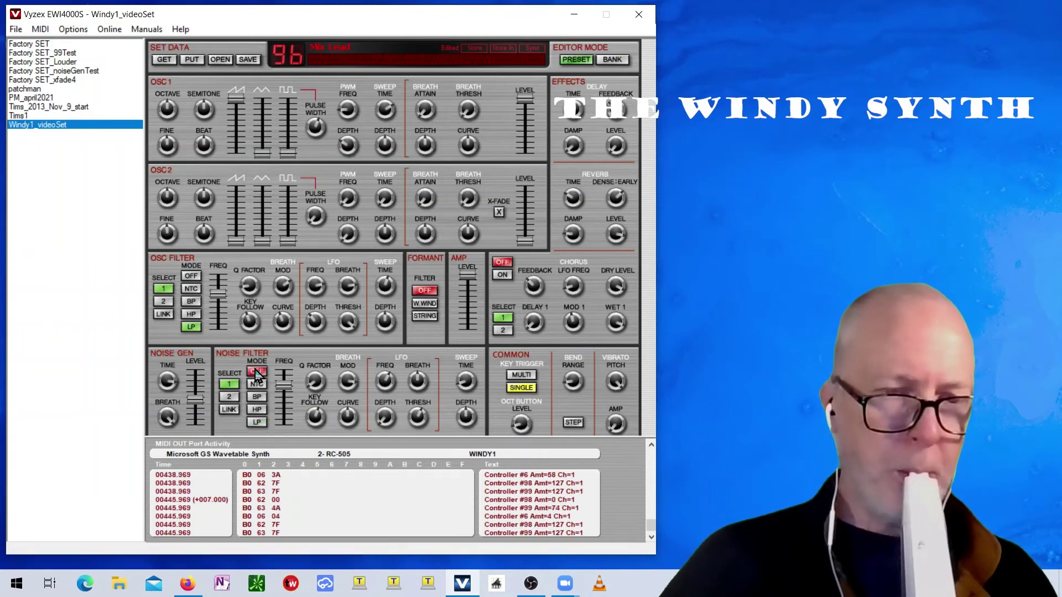
click(257, 422)
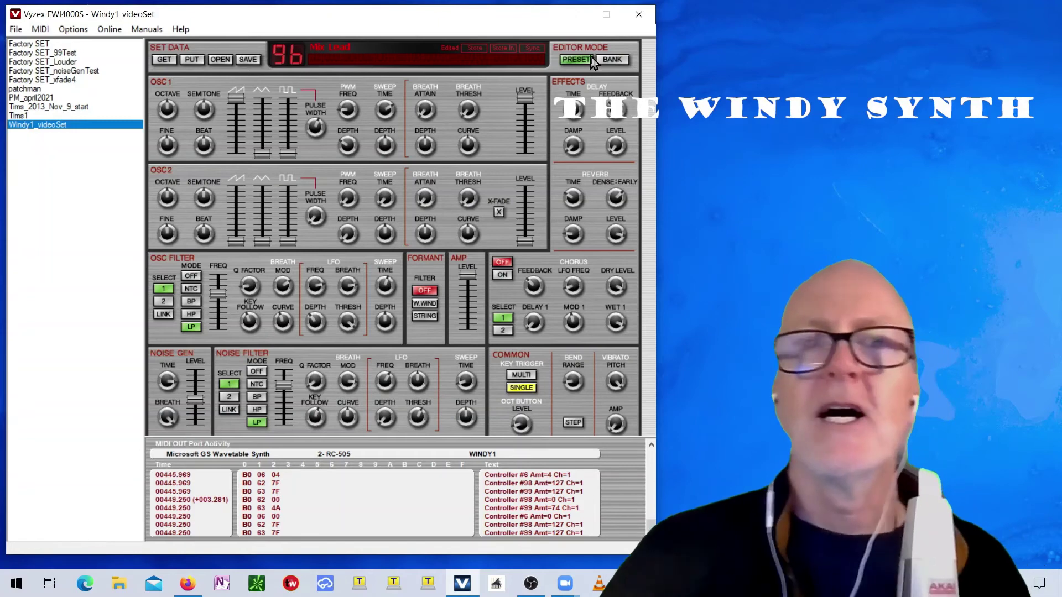
click(611, 60)
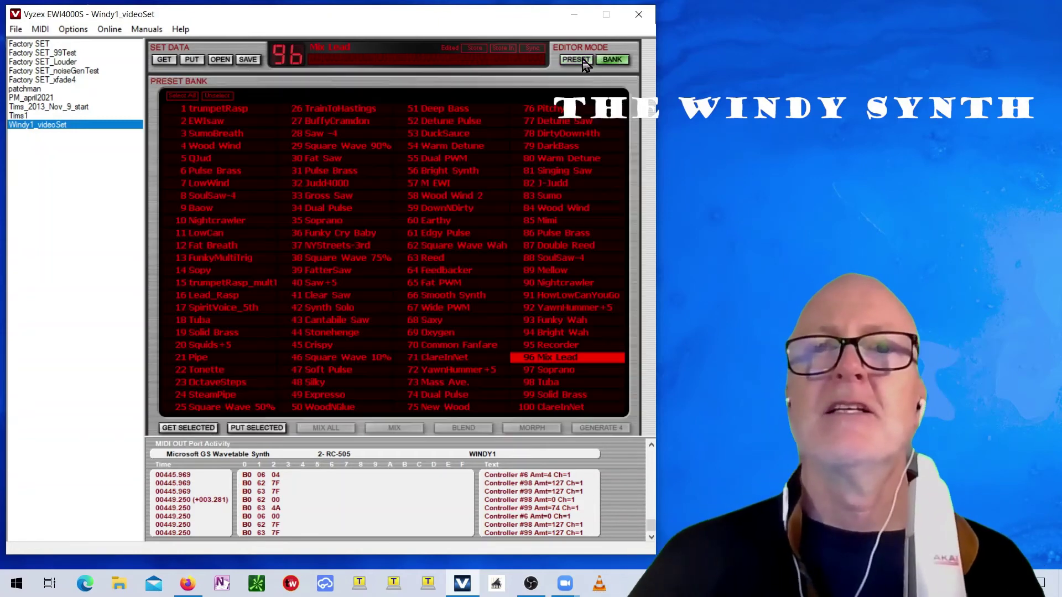
Load preset 1 trumpetRasp and show its PRESET editing panel.
click(233, 108)
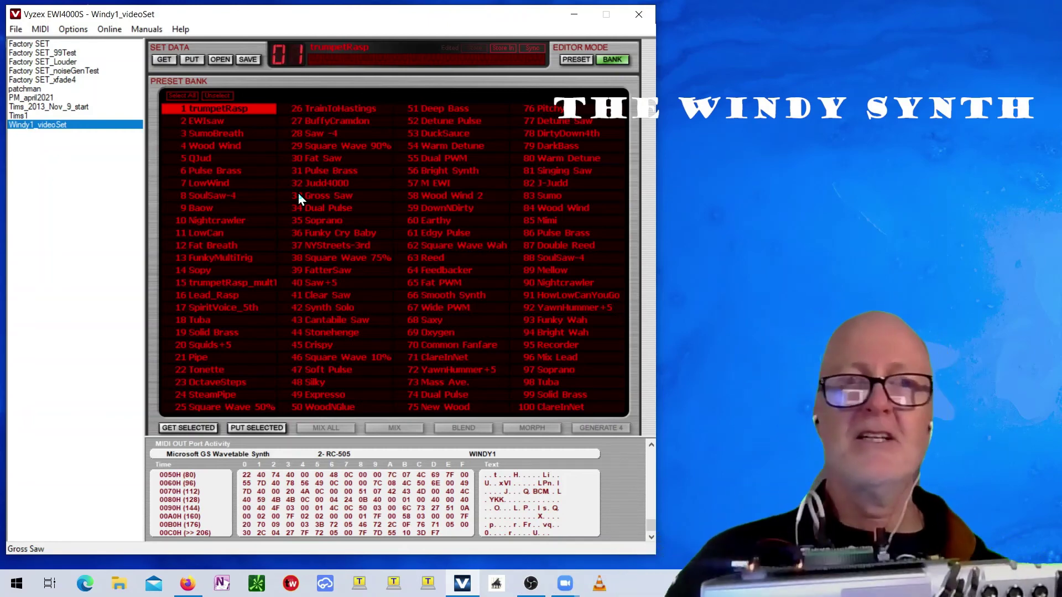
click(575, 59)
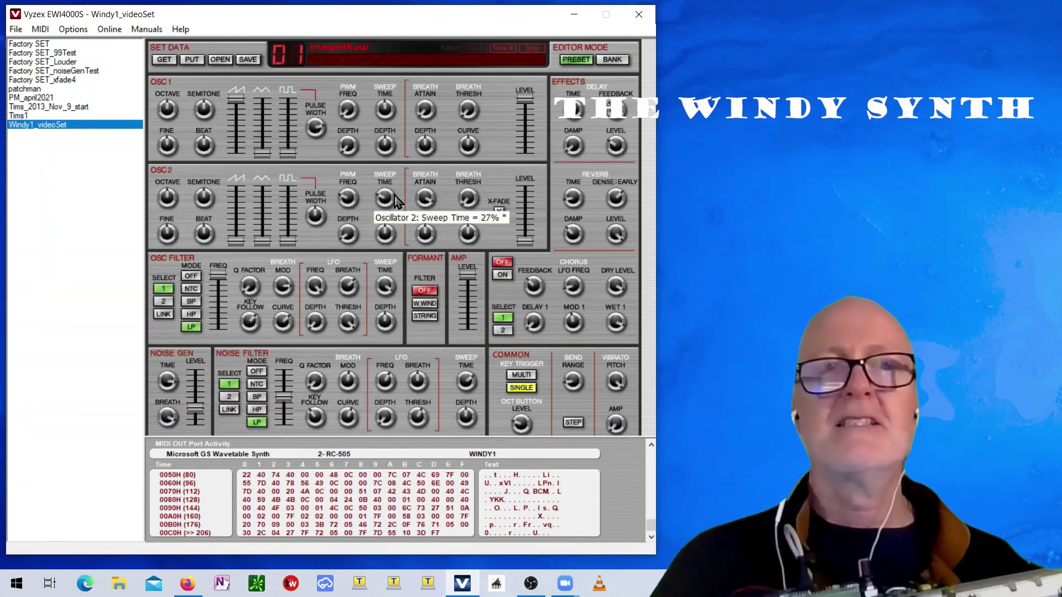